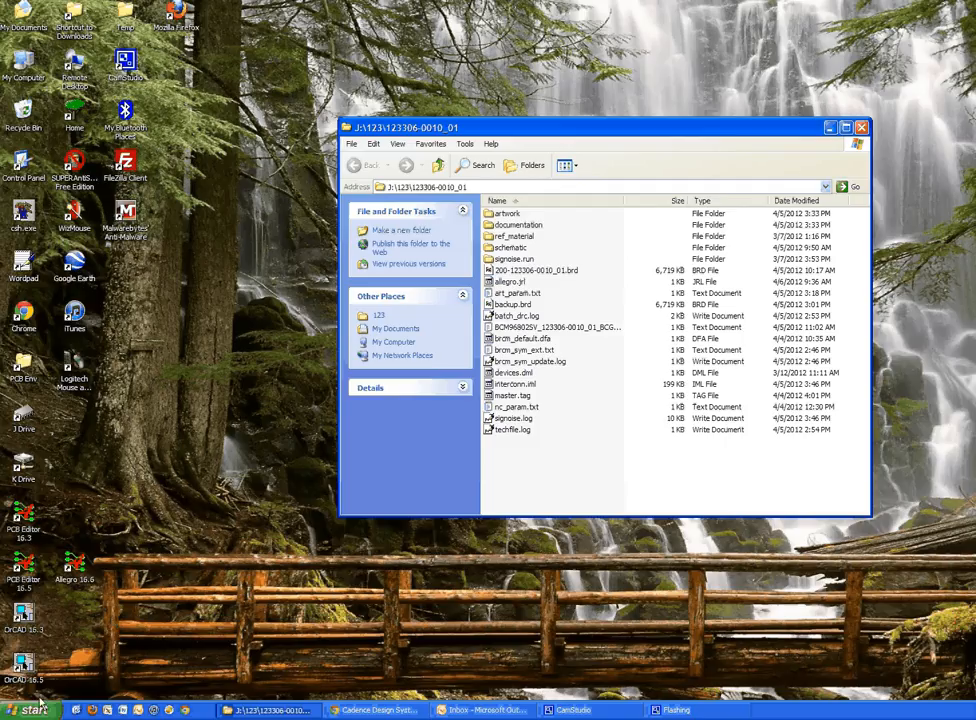
Launch Cadence SPB Switch Release and inspect the original CDSROOT entry in the environment settings
click(36, 709)
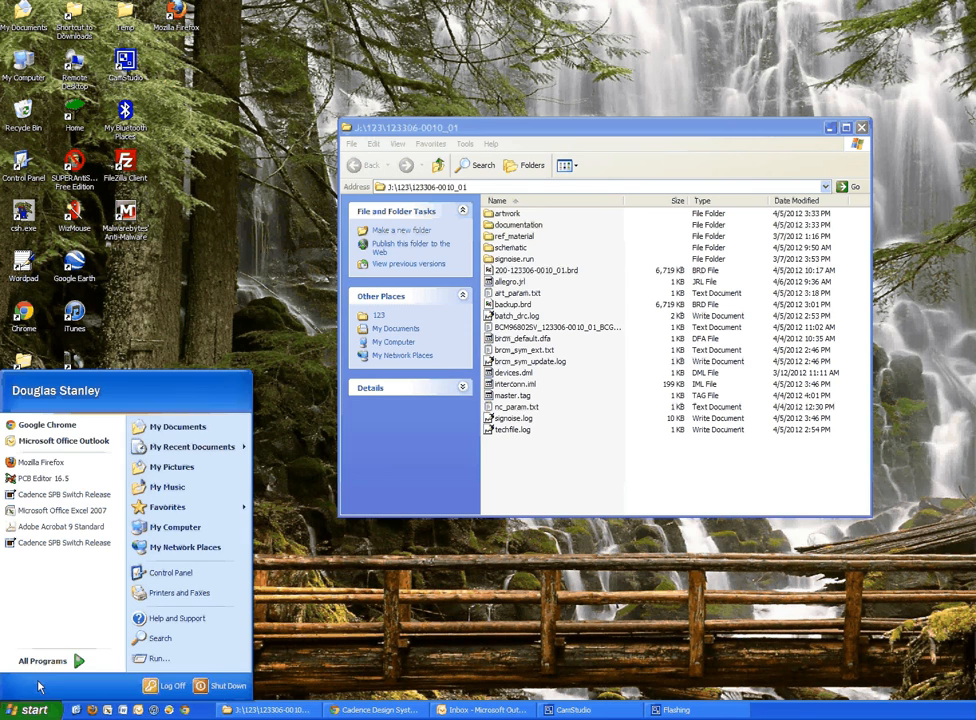
click(45, 661)
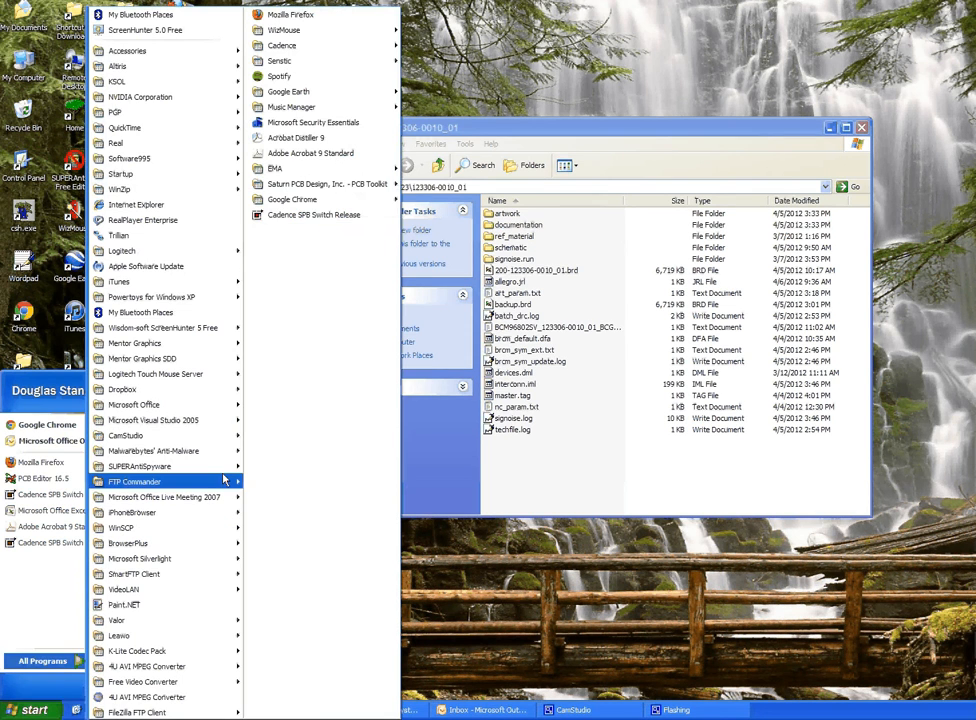
click(317, 217)
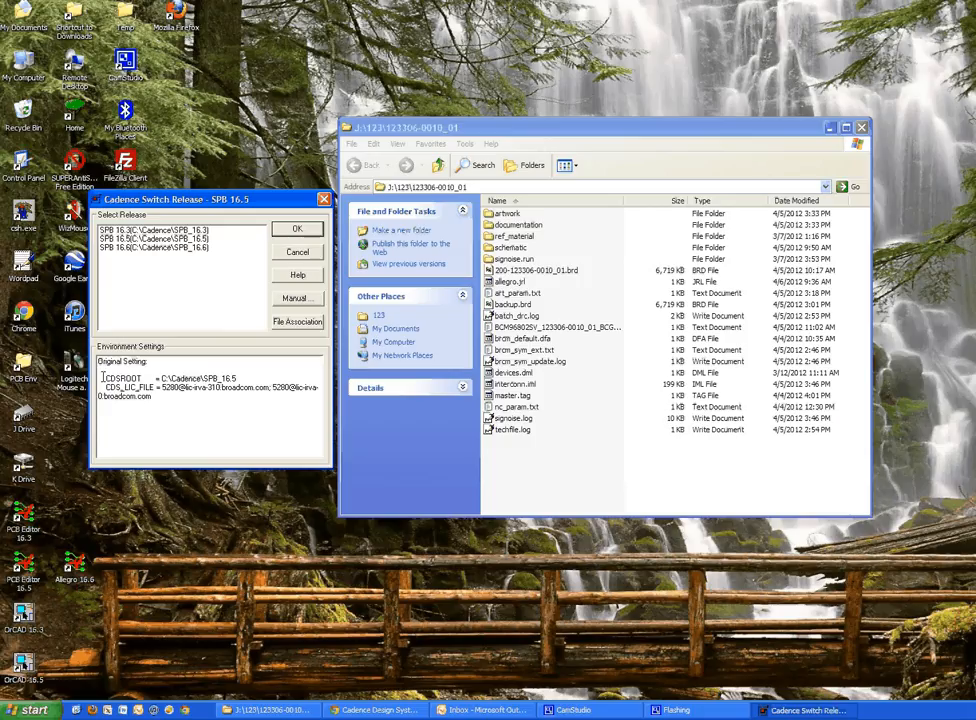
drag(103, 378, 254, 375)
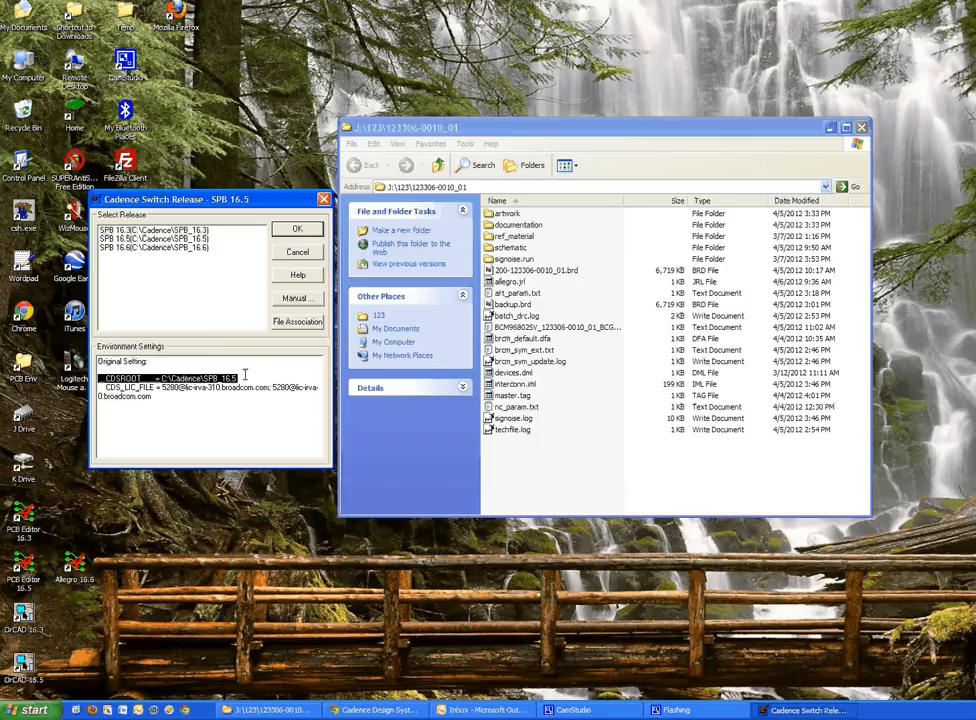
click(244, 374)
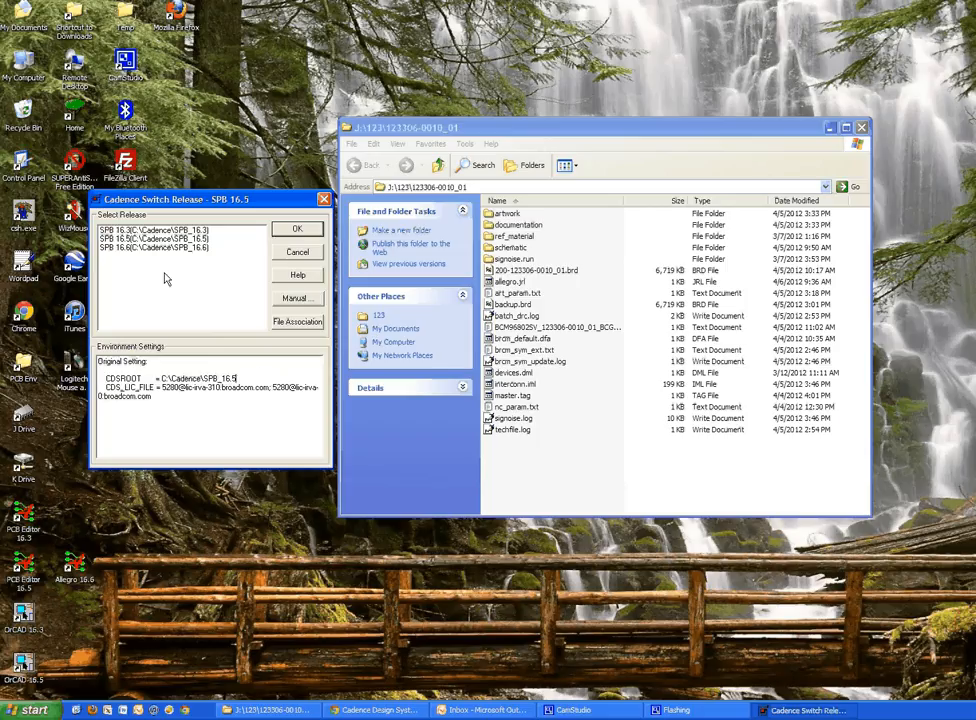
Switch the active release to SPB 16.3 and check the new CDSROOT line in the environment settings
click(156, 231)
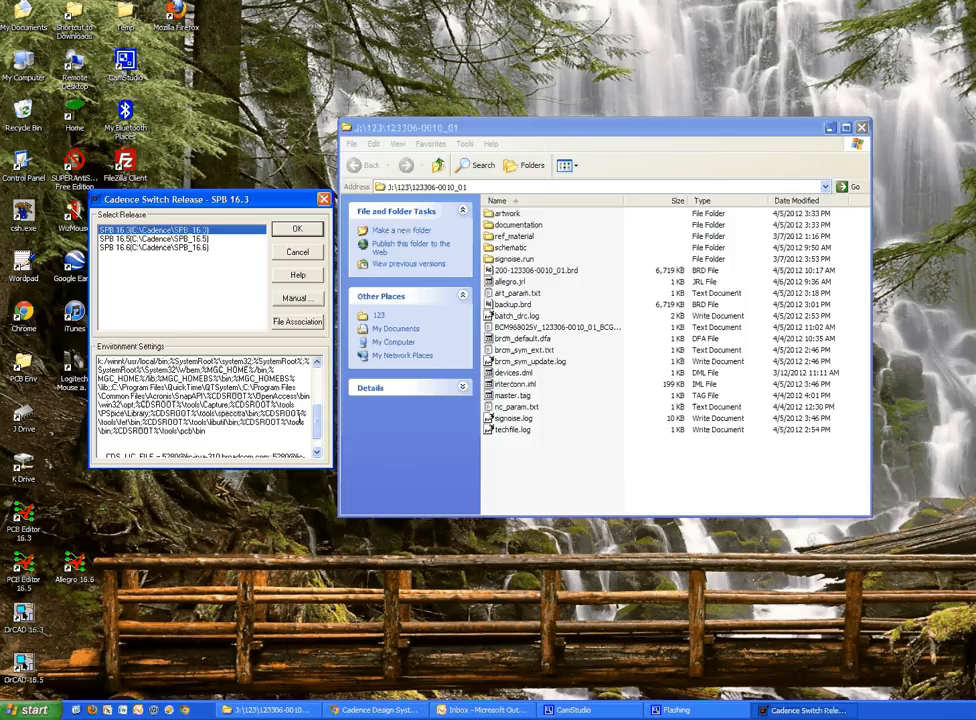
drag(317, 425, 318, 397)
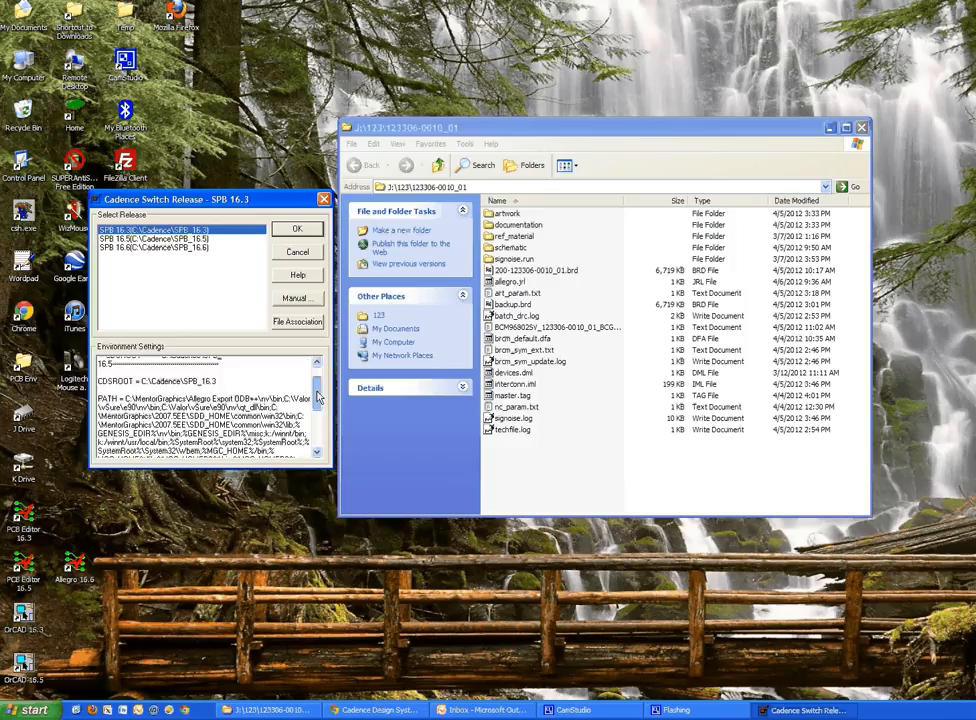
drag(98, 396, 231, 396)
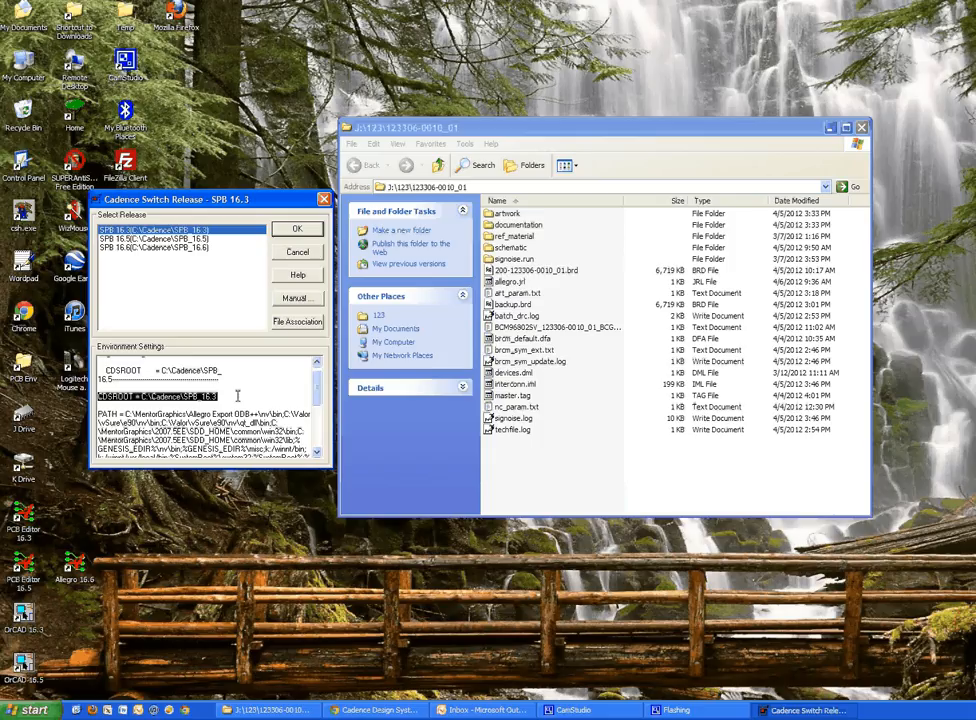
click(537, 272)
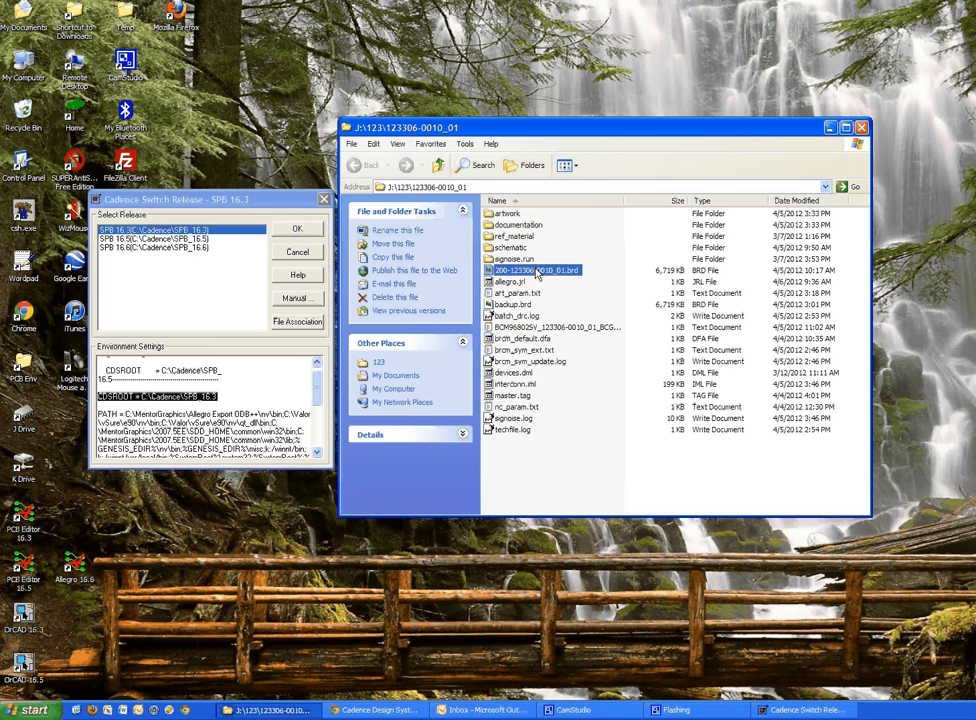
double_click(537, 272)
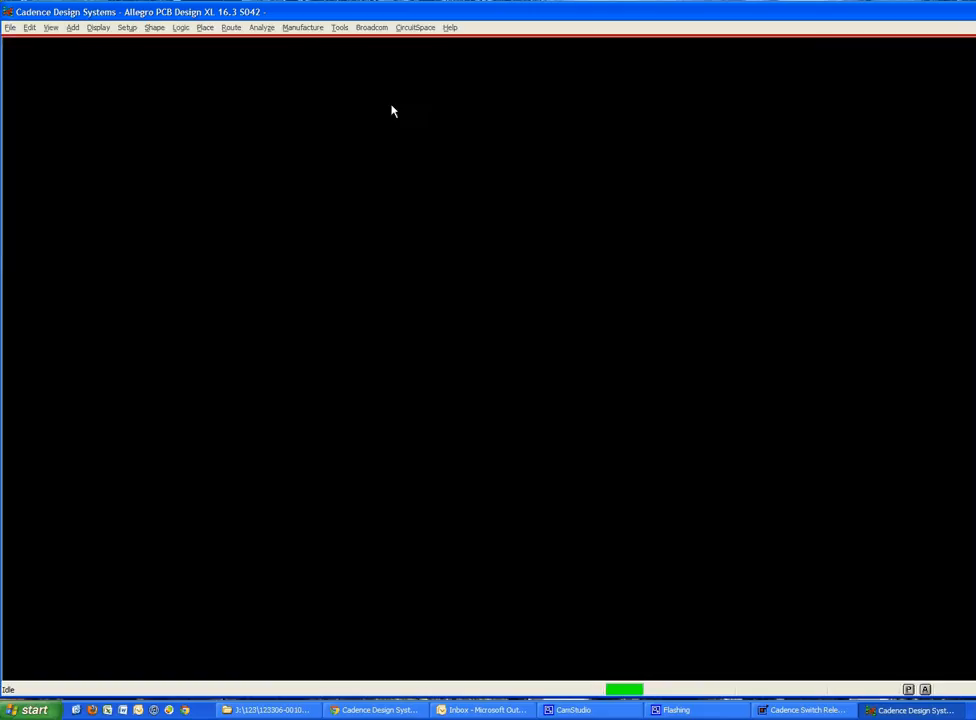
click(451, 28)
click(470, 118)
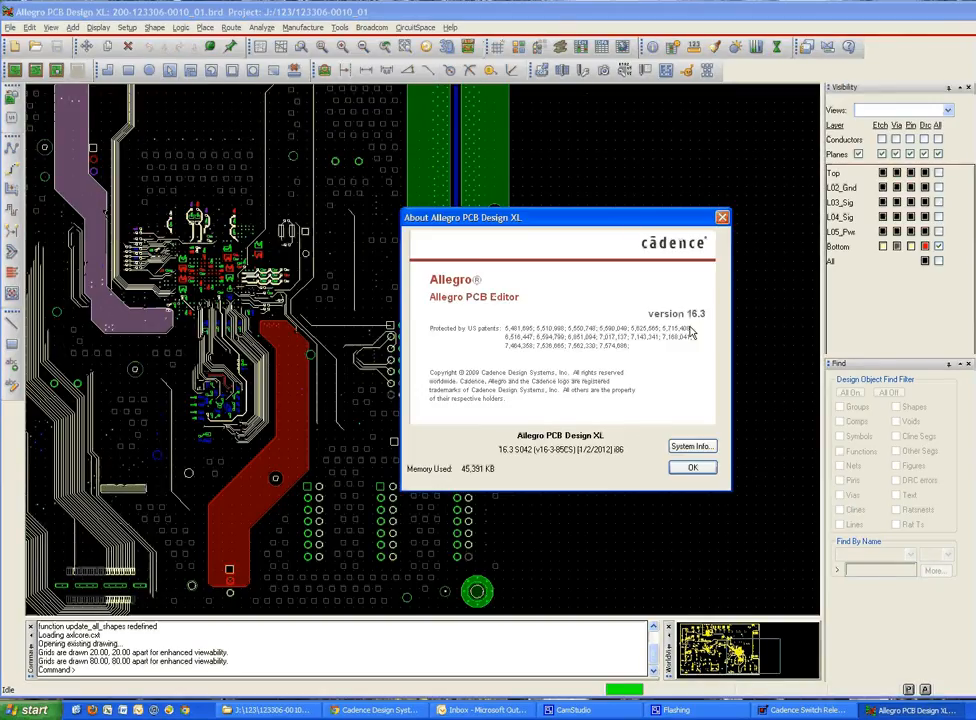
click(692, 467)
key(alt+F4)
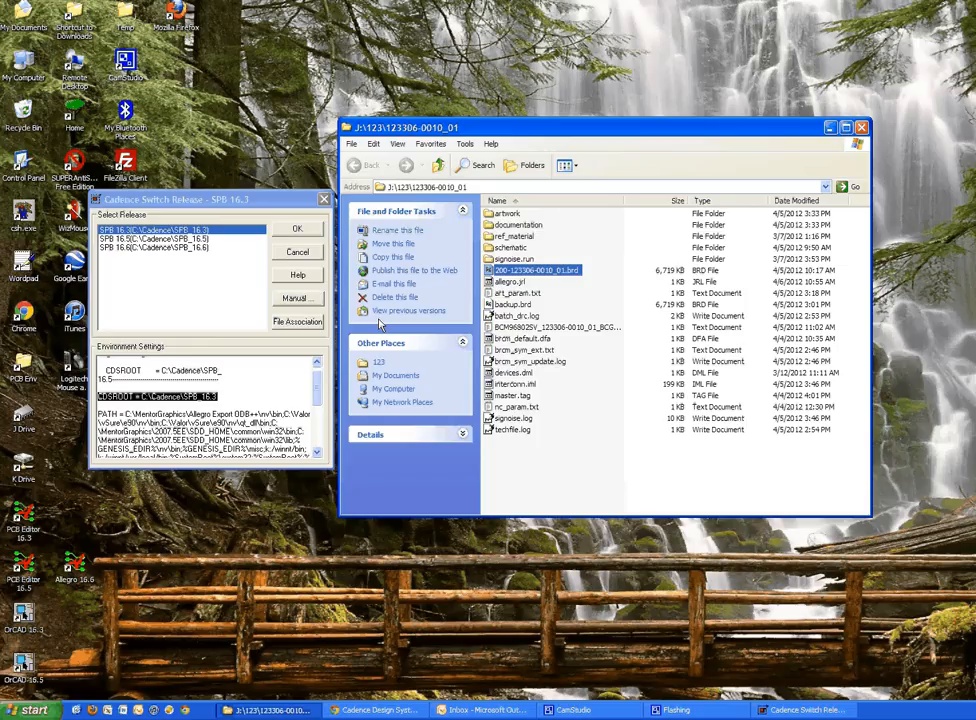
Switch the active release to SPB 16.5 and check the new CDSROOT line in the environment settings
click(179, 240)
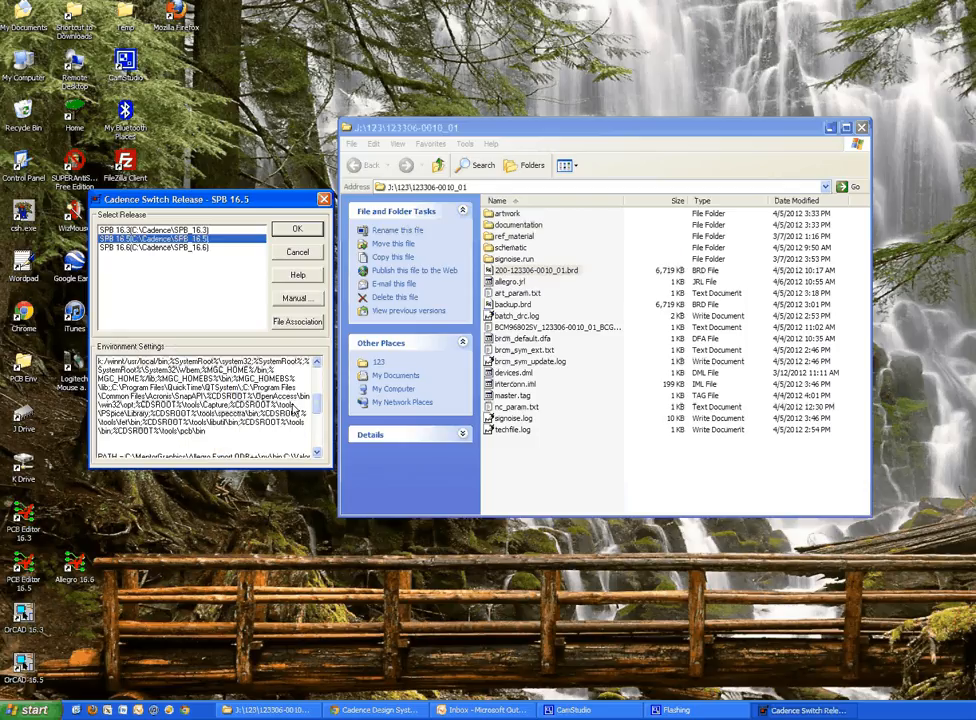
click(318, 448)
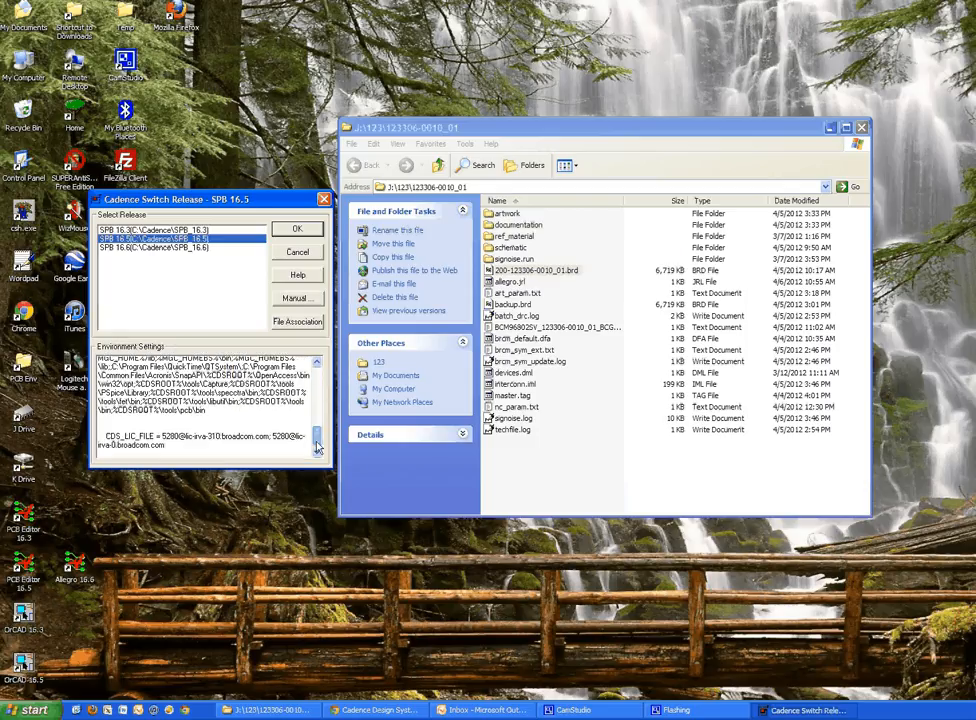
scroll(100, 397, up, 5)
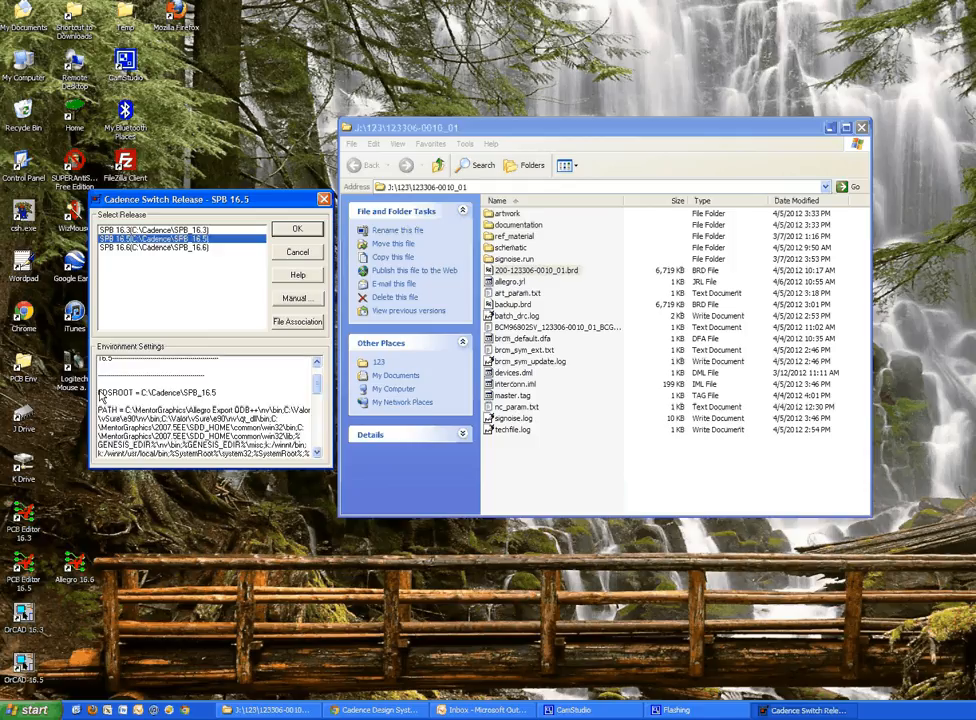
drag(100, 392, 217, 392)
click(510, 271)
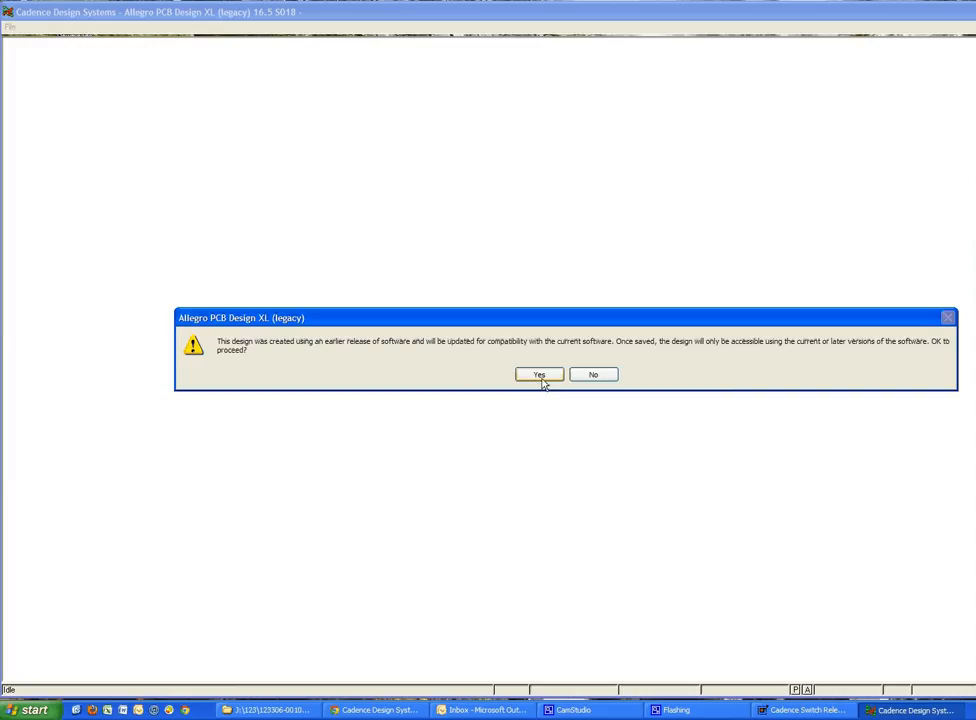
click(538, 378)
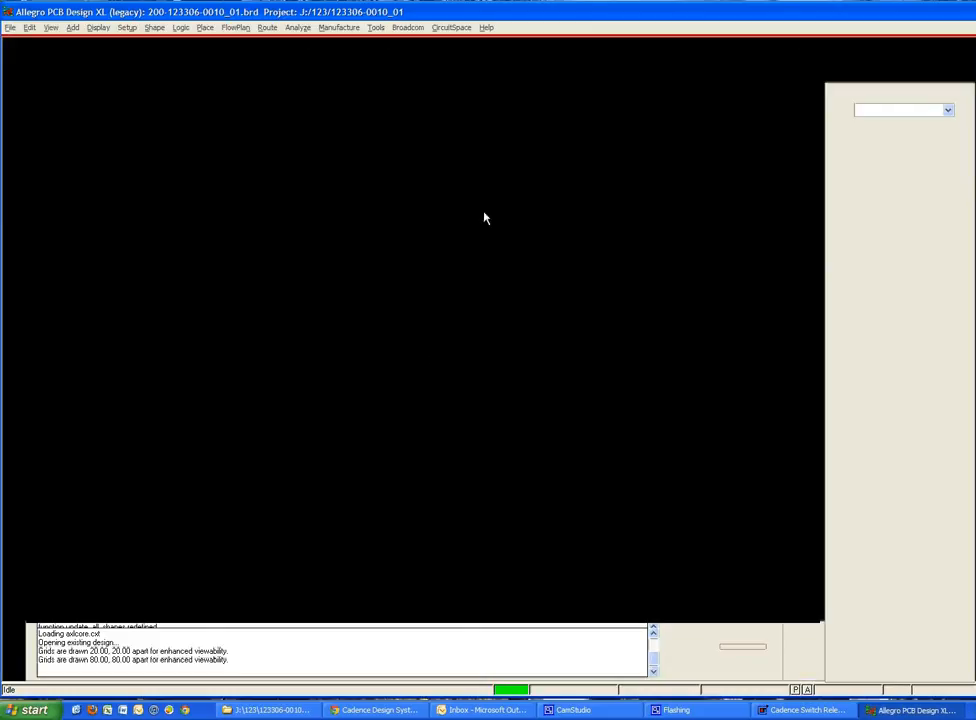
click(487, 27)
click(505, 115)
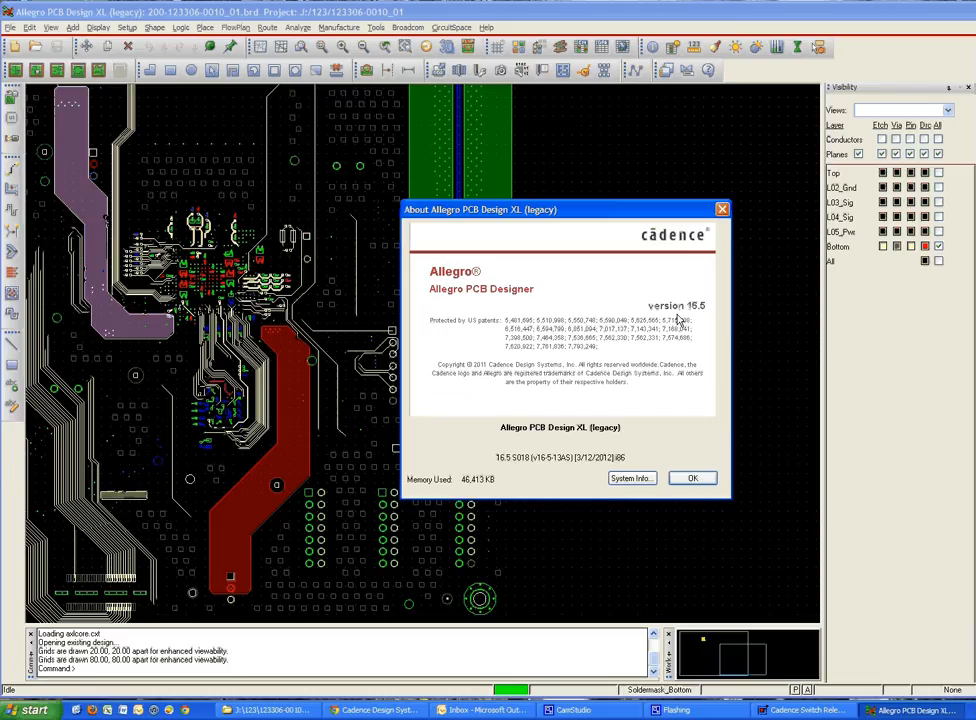
click(692, 479)
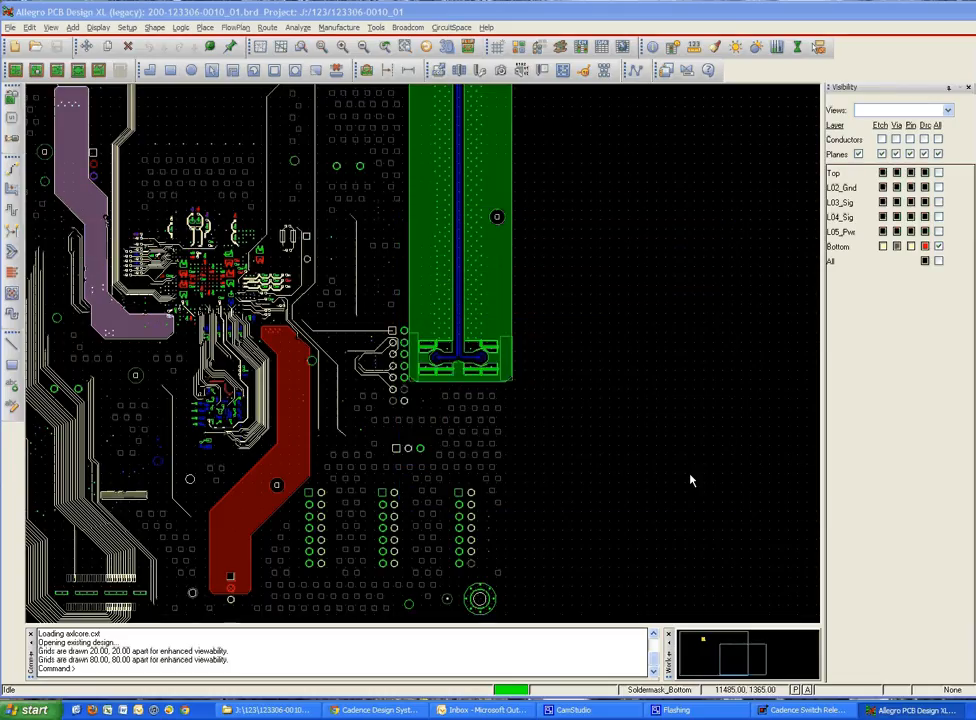
key(alt+F4)
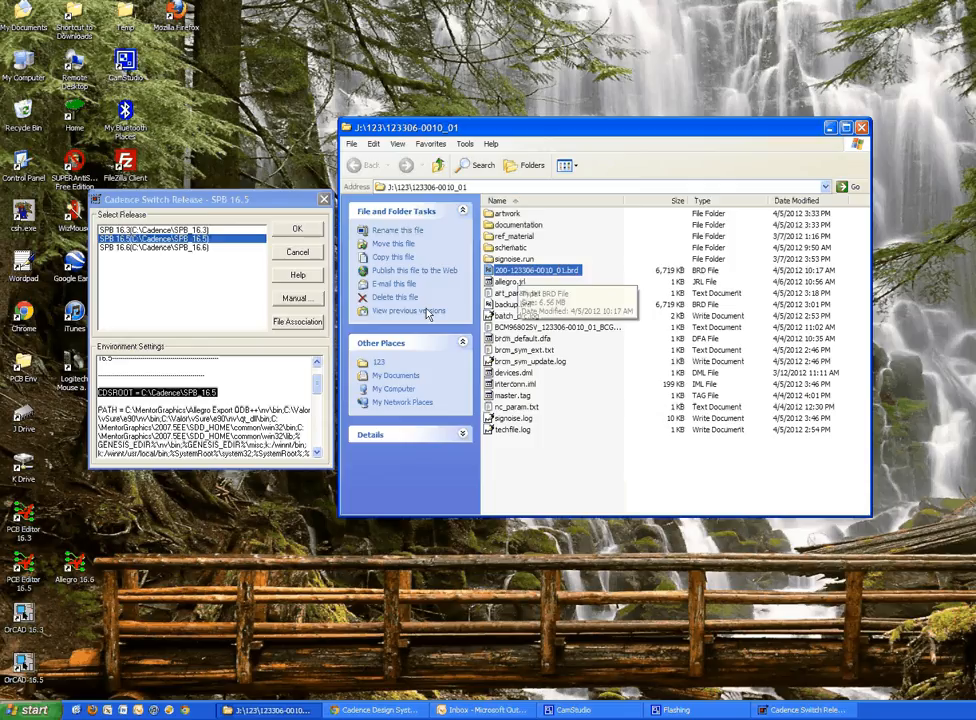
Open the file association setup and inspect the default program path assigned to the brd extension
click(300, 346)
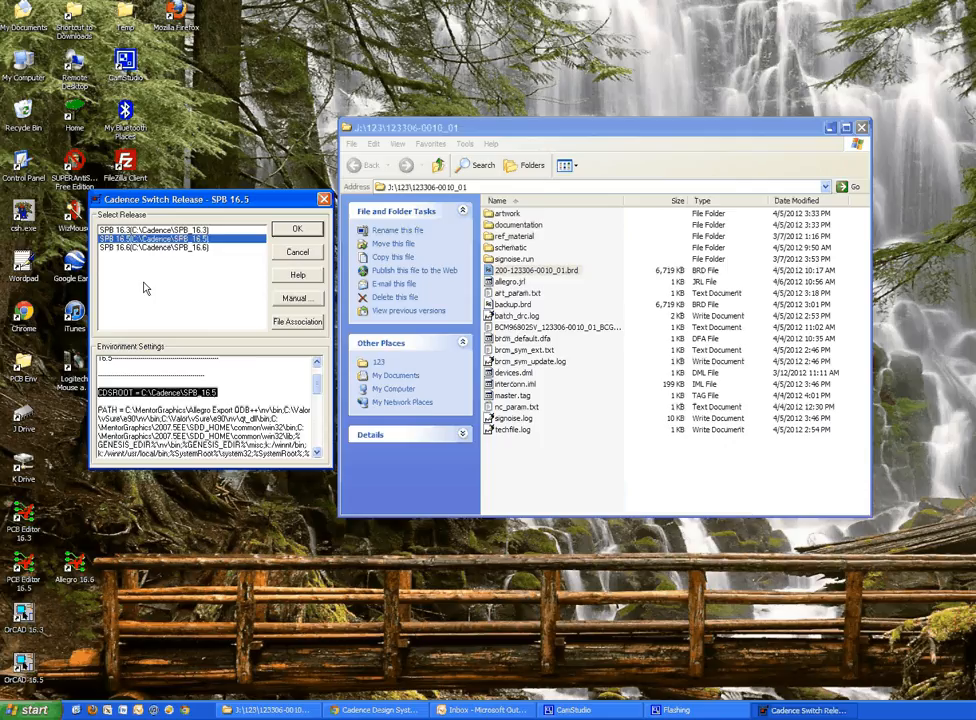
click(308, 328)
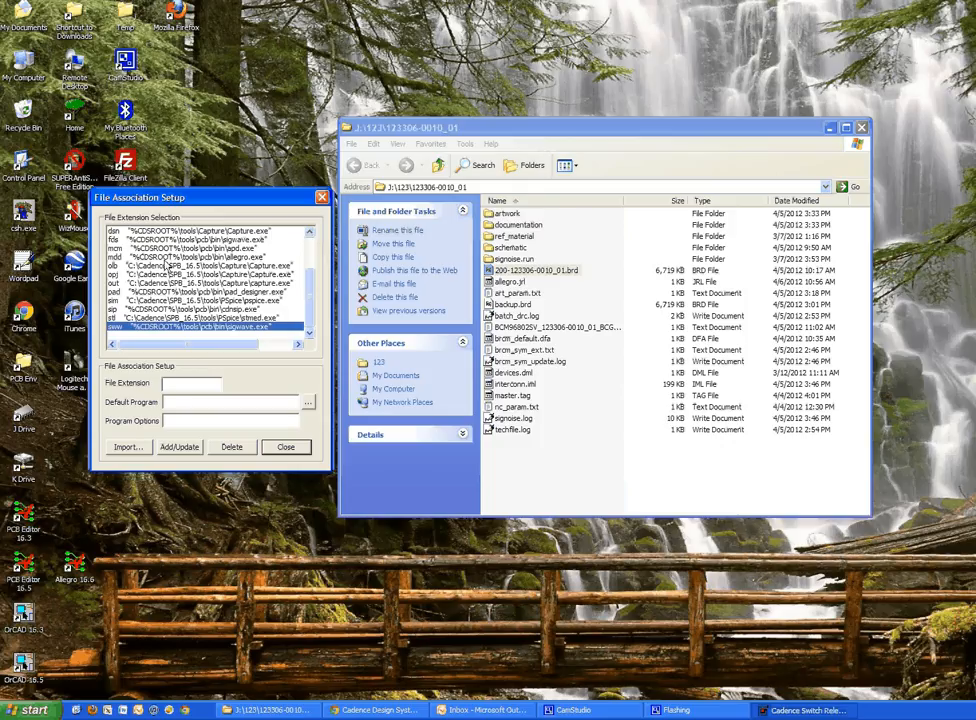
click(309, 318)
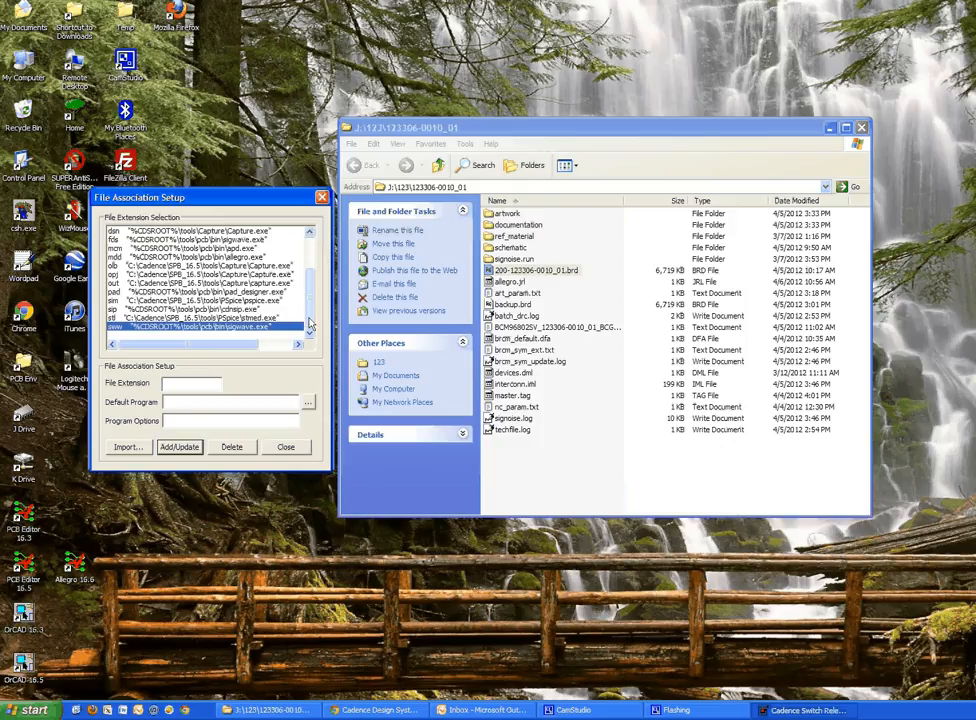
drag(309, 320, 309, 270)
click(233, 233)
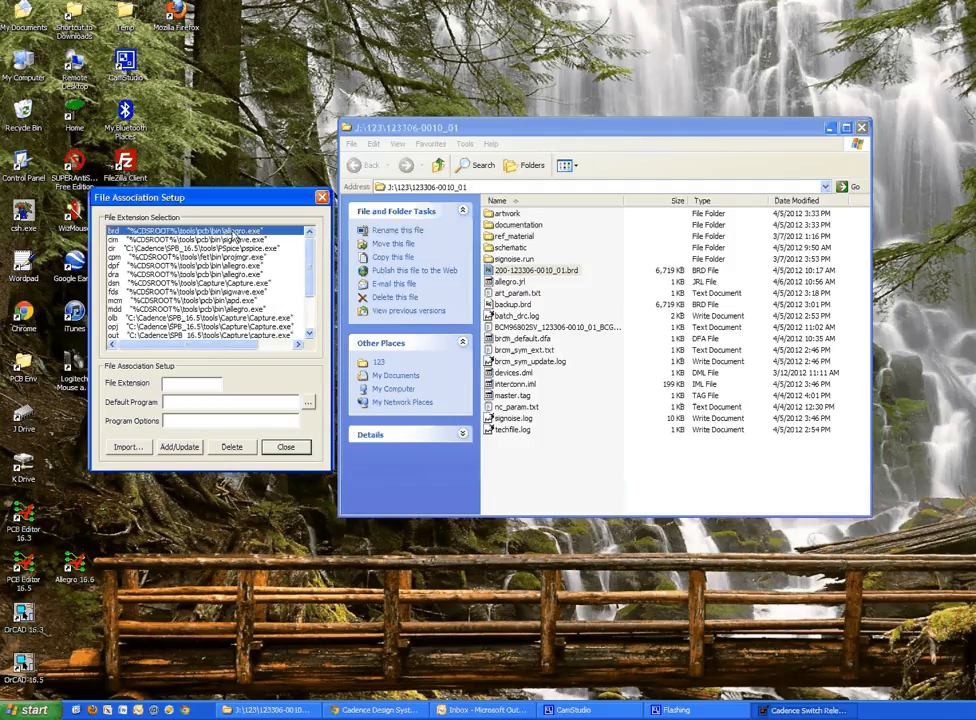
click(232, 233)
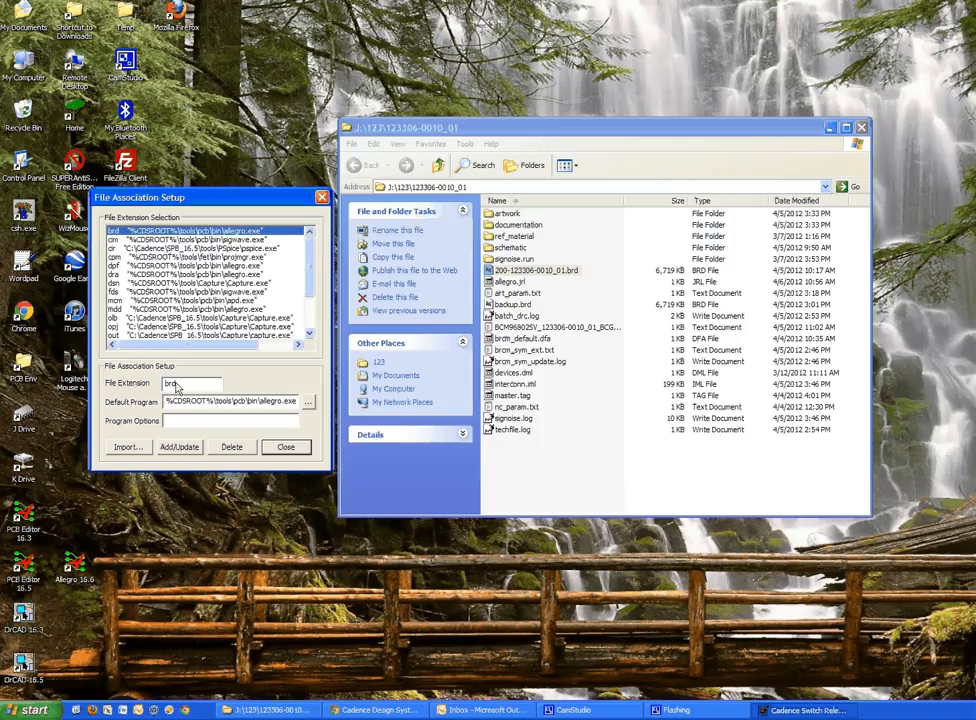
drag(173, 401, 211, 409)
Compare the hard-coded default program path of the cir extension with the CDSROOT-based path of the brd extension
click(236, 249)
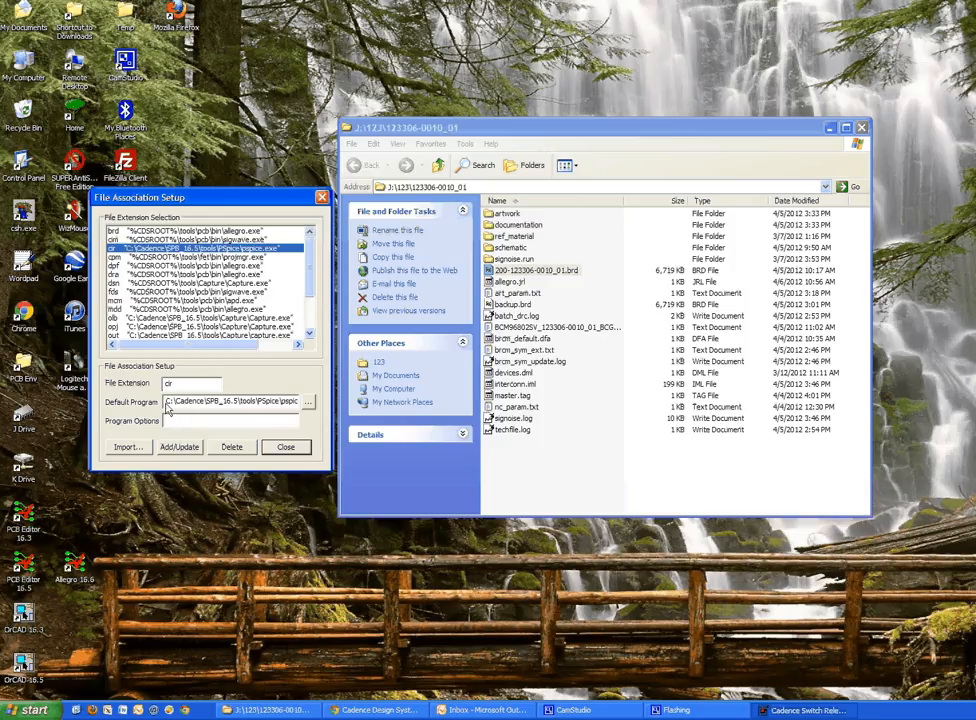
drag(167, 408, 239, 417)
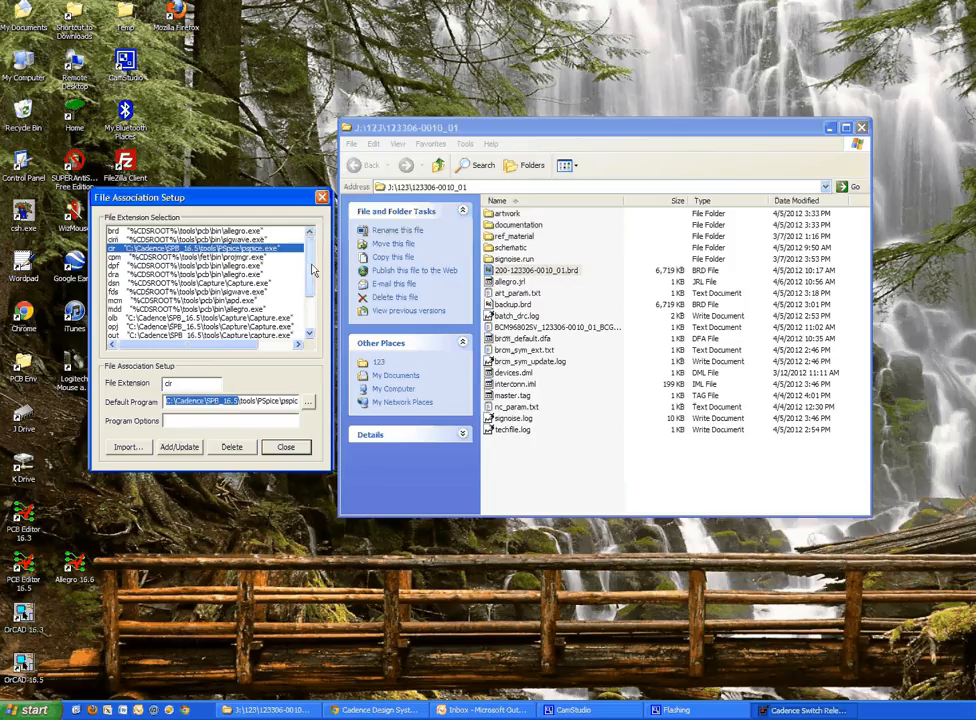
click(207, 231)
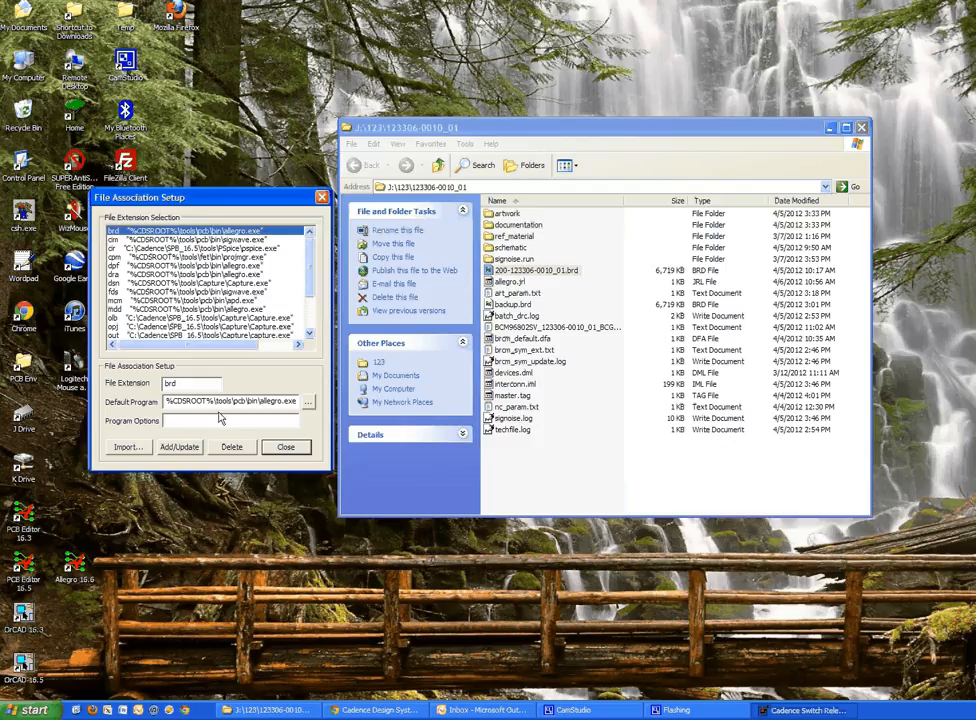
drag(213, 401, 298, 401)
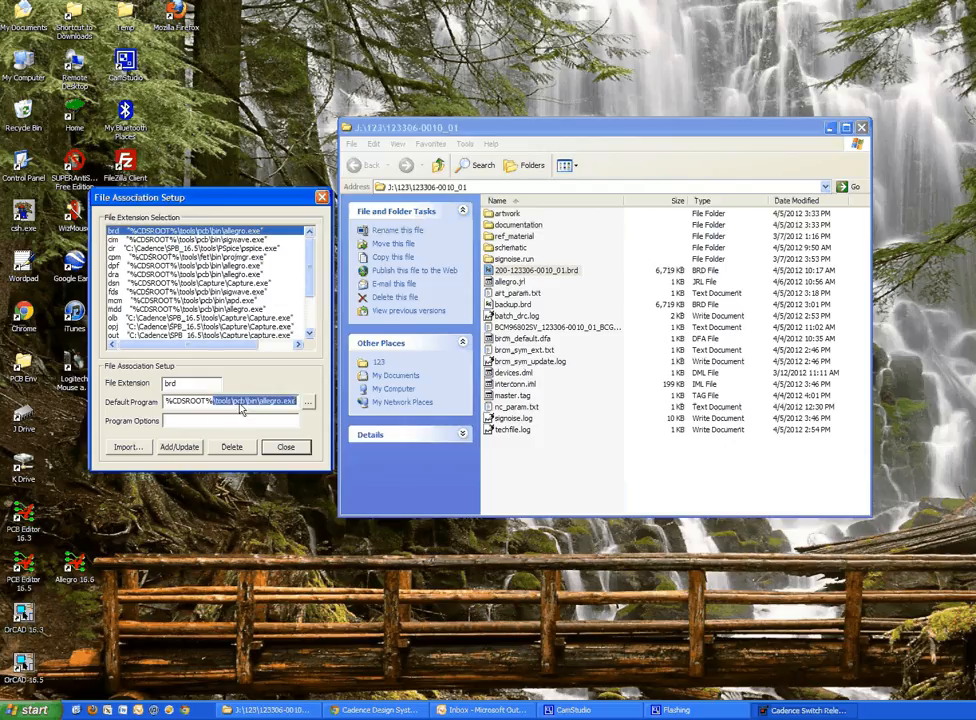
drag(213, 402, 173, 402)
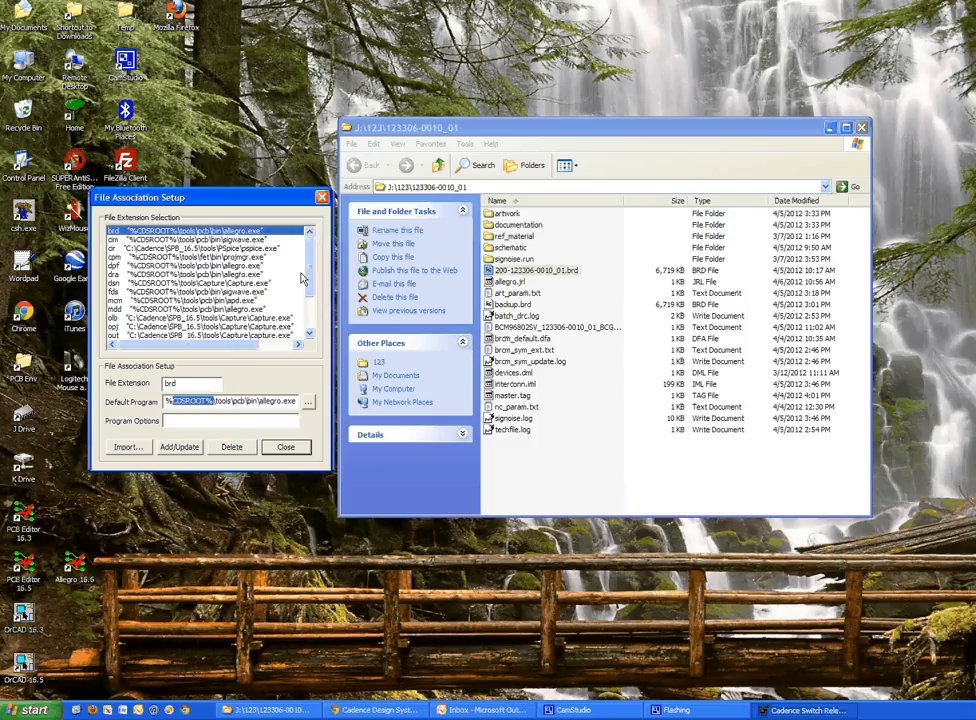
Review the default programs associated with the pad and dsn extensions, and close the file association setup
drag(310, 279, 311, 296)
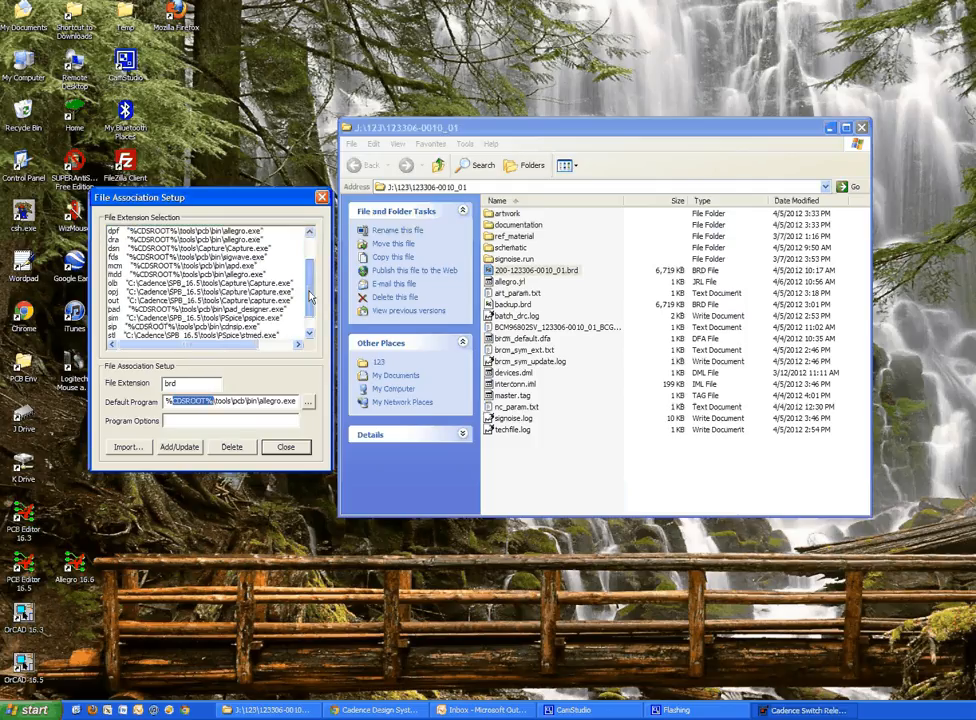
click(272, 309)
scroll(272, 310, down, 1)
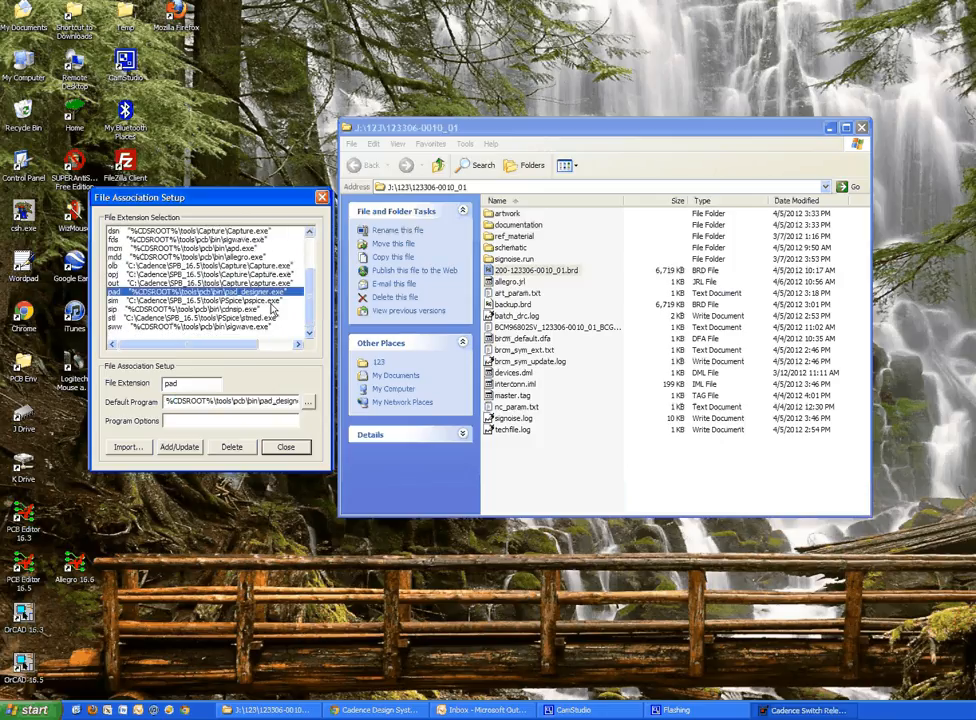
scroll(213, 271, up, 1)
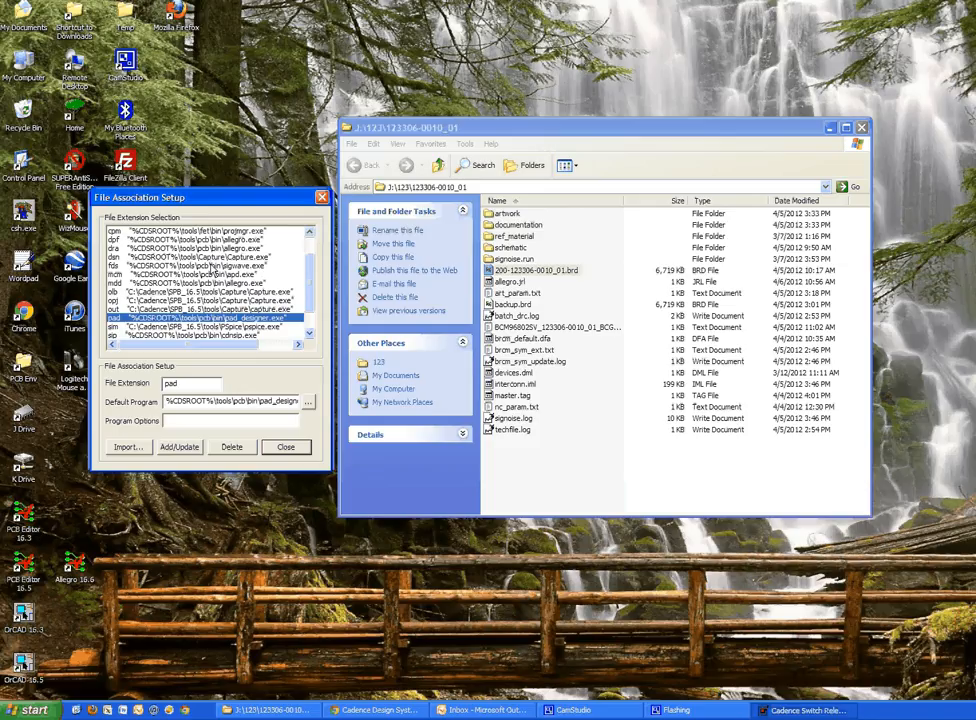
click(148, 258)
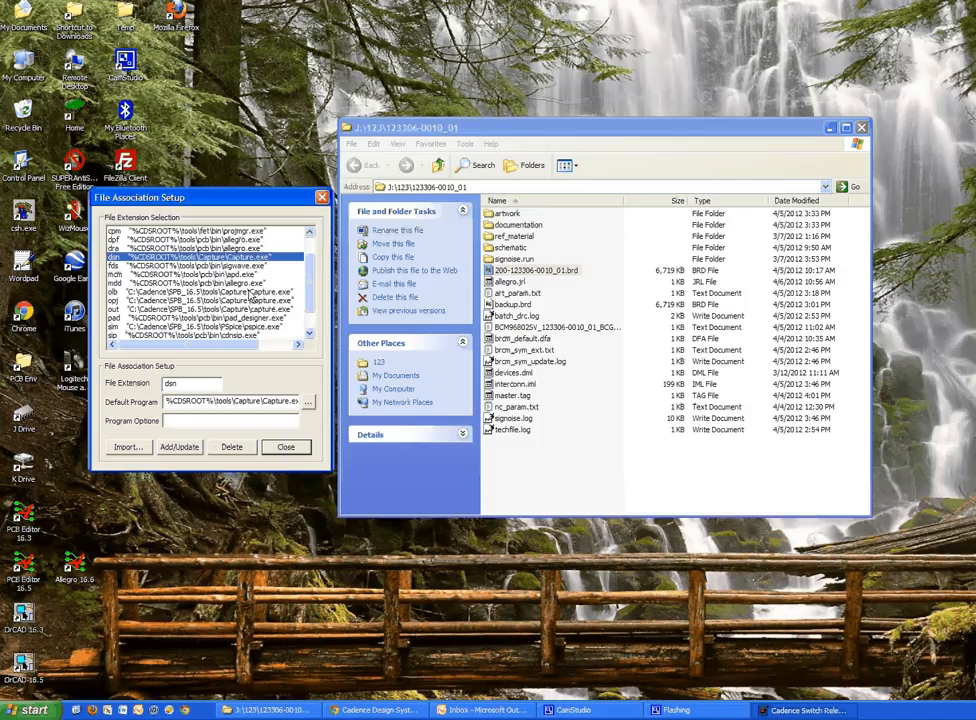
click(286, 447)
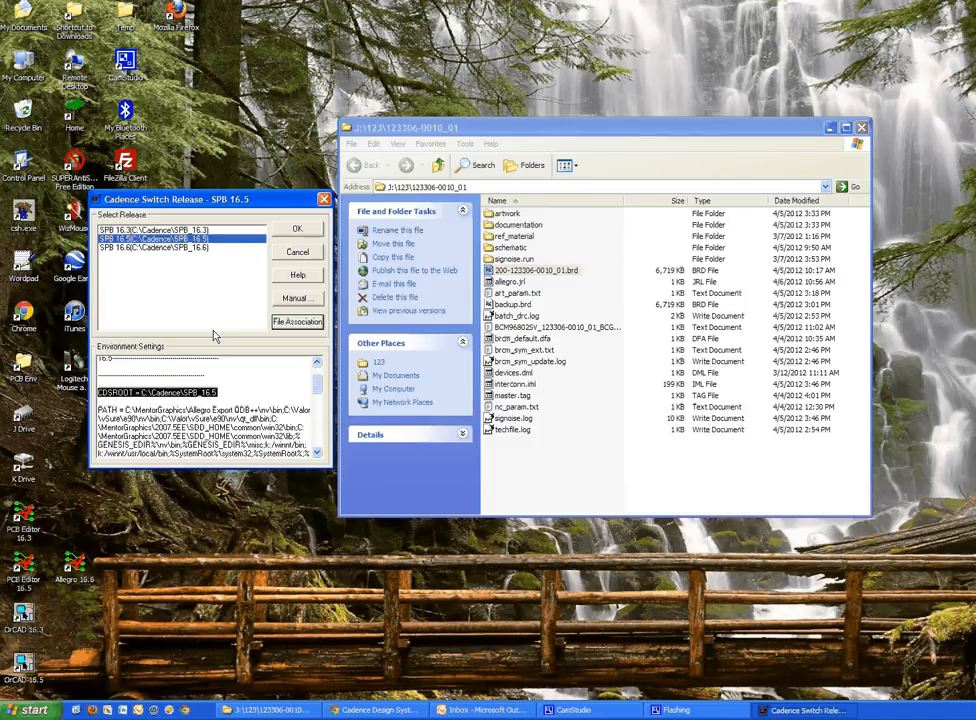